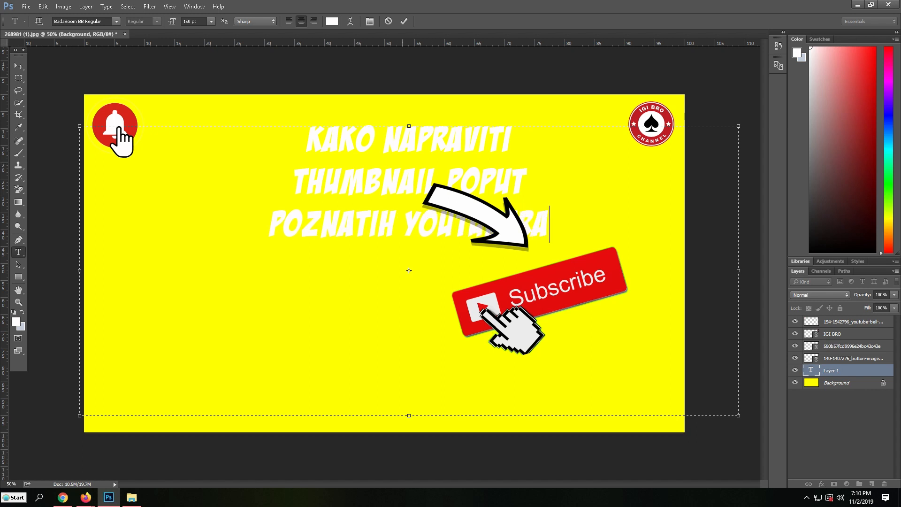
Step: Free Transform the white title text: rotate it about -15°, scale it to about 110% width and 140% height, and place it left of the arrow
click(43, 6)
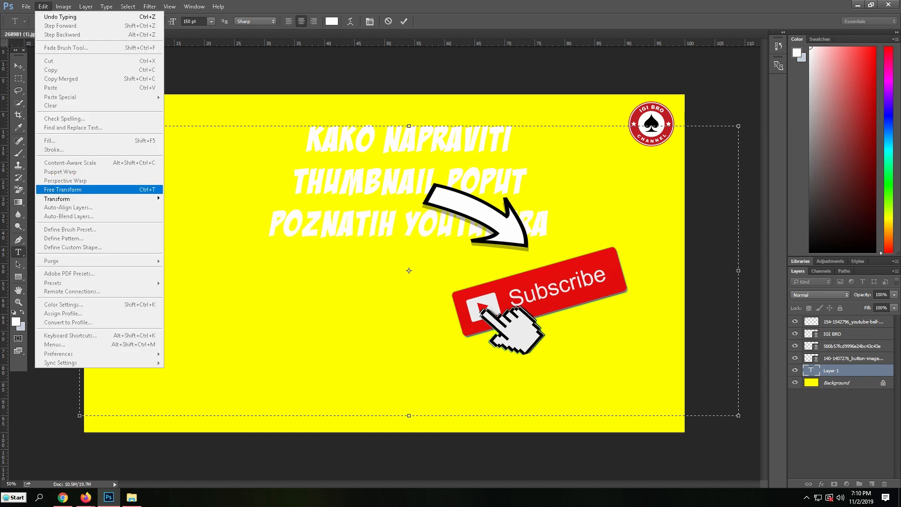
click(43, 6)
click(43, 6)
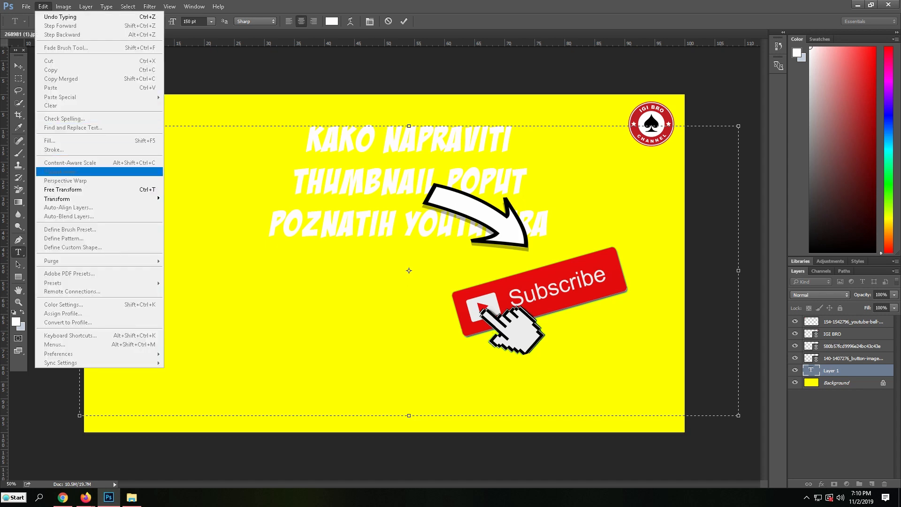
key(Down)
key(Down)
key(Return)
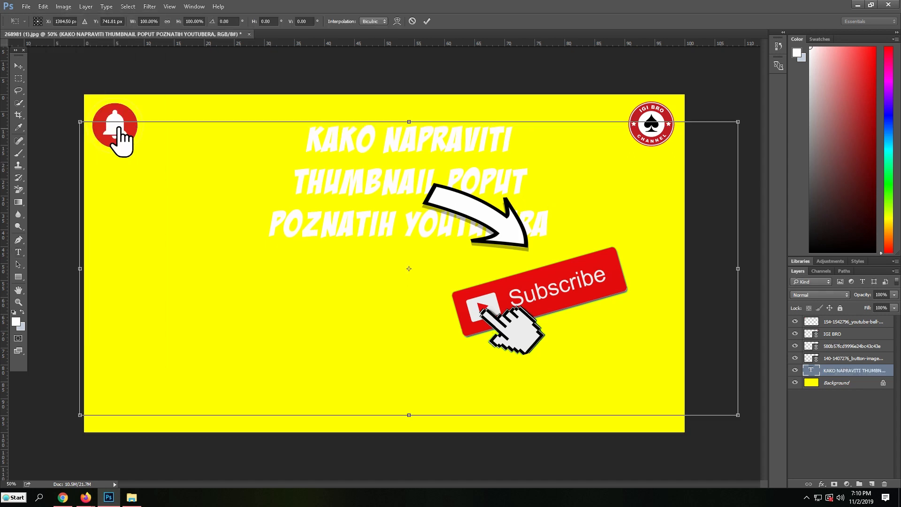
drag(70, 108, 3, 194)
drag(390, 198, 272, 305)
drag(291, 375, 307, 398)
drag(586, 172, 623, 41)
drag(398, 227, 378, 288)
drag(305, 394, 296, 408)
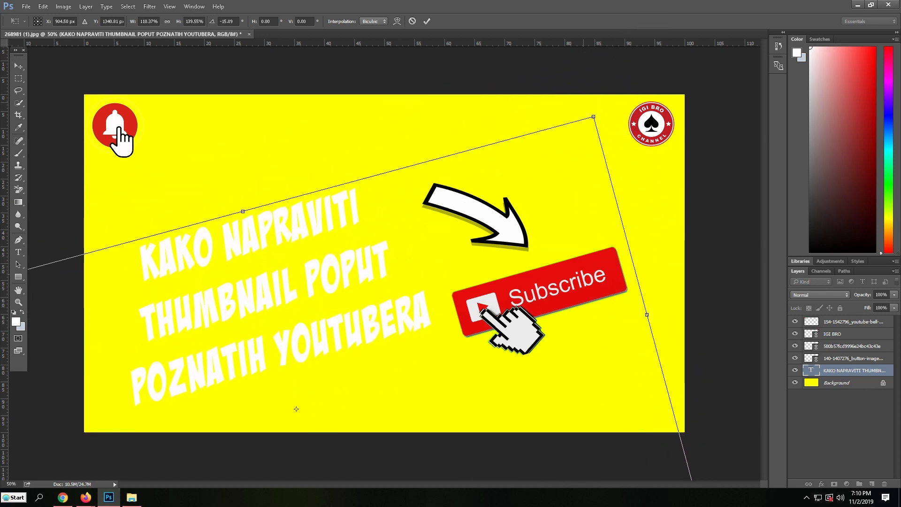
Step: Enlarge the tilted title text further to about 125% width and 167% height, nudge it upward, and apply the transformation
drag(594, 117, 687, 76)
drag(288, 184, 279, 151)
drag(339, 372, 303, 409)
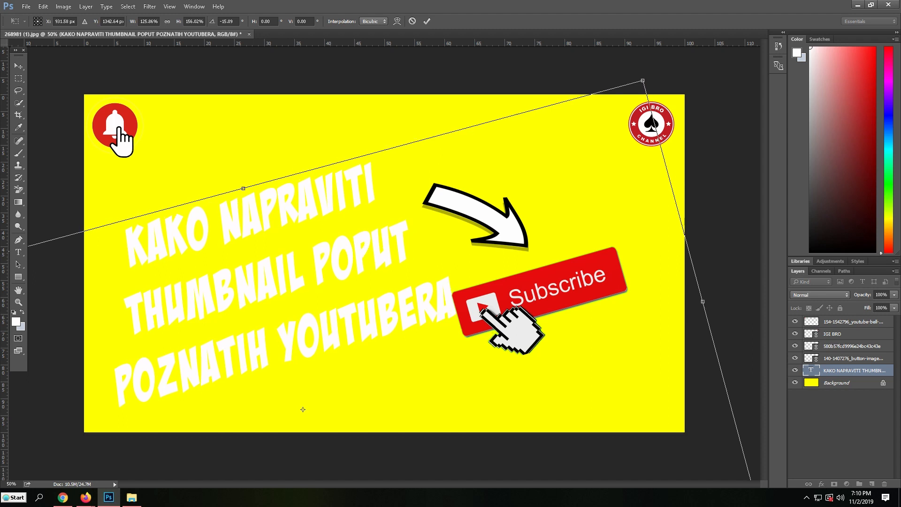
drag(702, 301, 699, 303)
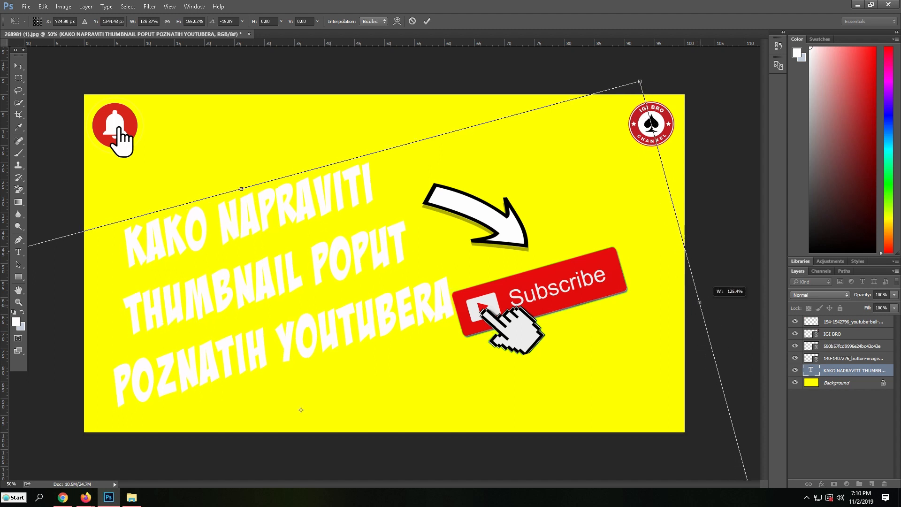
drag(241, 188, 234, 157)
mouse_move(298, 231)
mouse_down()
mouse_move(304, 255)
mouse_move(302, 246)
mouse_up()
right_click(302, 409)
click(302, 409)
mouse_move(302, 409)
mouse_down()
mouse_move(300, 392)
mouse_move(301, 404)
mouse_up()
key(v)
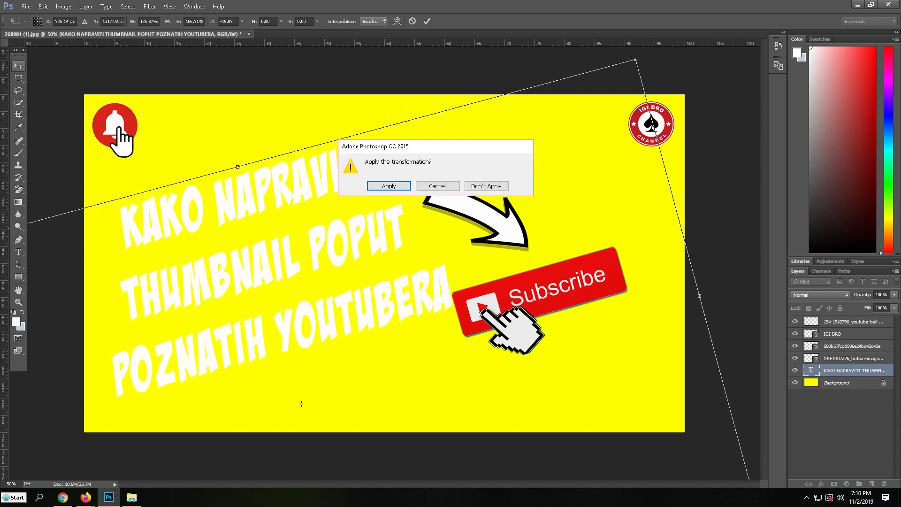
key(Return)
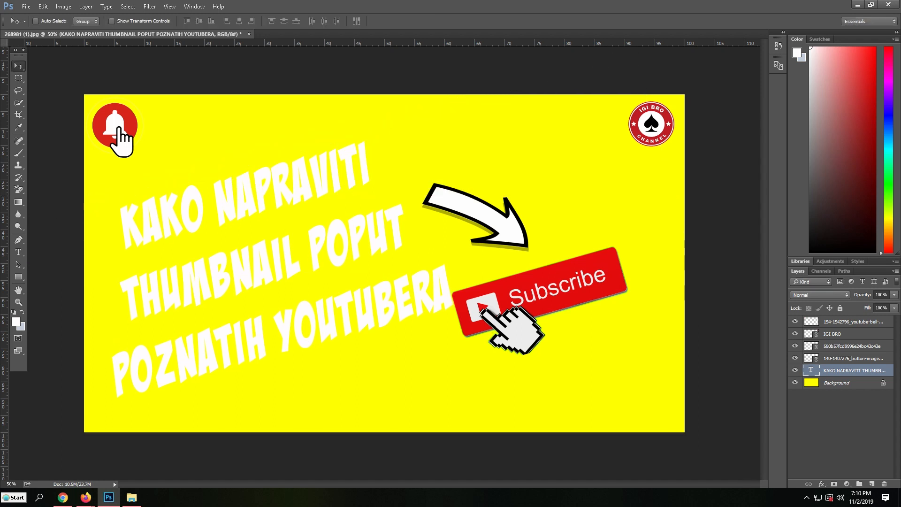
Step: Move the arrow graphic slightly up, and shift the Subscribe button up and to the right, clear of the title text
click(853, 321)
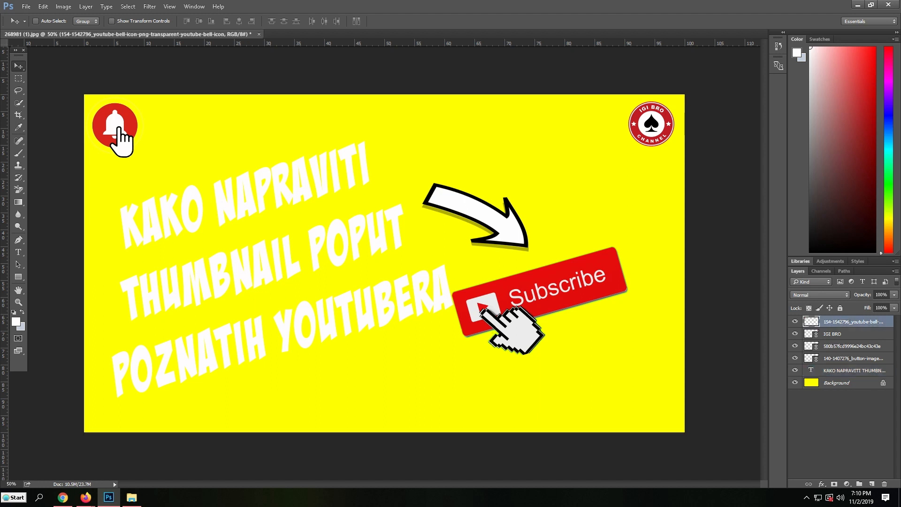
click(852, 347)
drag(498, 240, 492, 215)
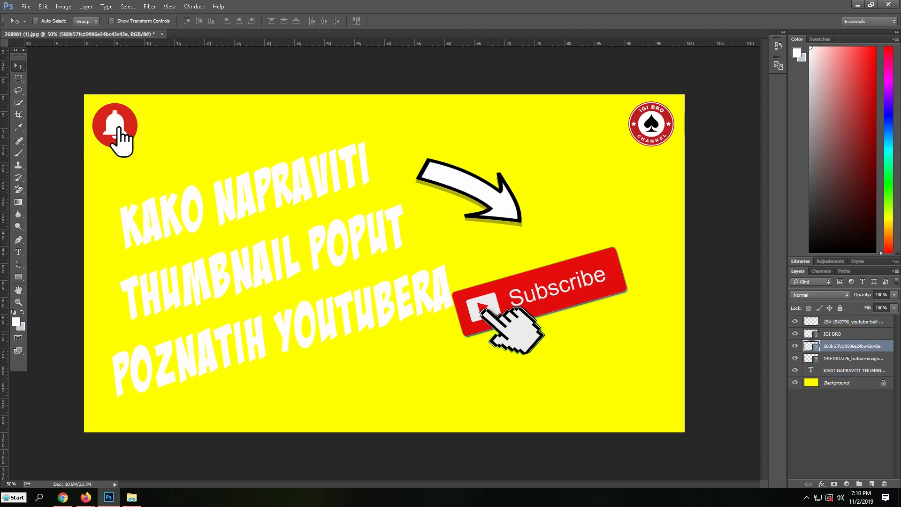
click(853, 358)
drag(552, 278, 564, 240)
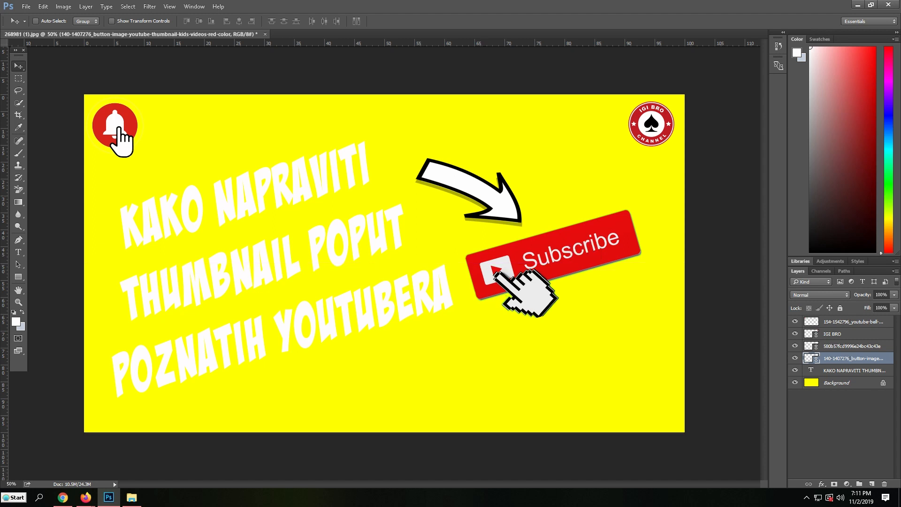
Step: Free Transform the arrow graphic to make it slightly larger, keeping its tip just above the Subscribe button
click(851, 346)
click(42, 6)
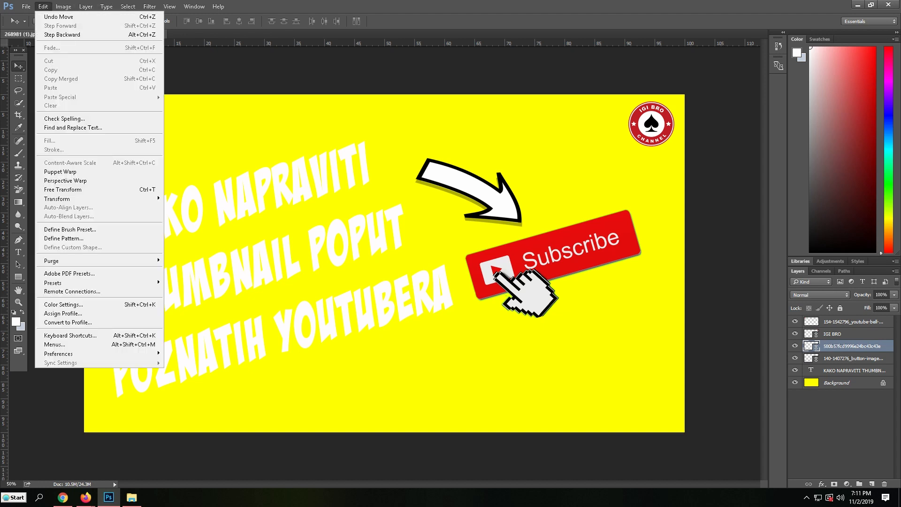
click(63, 190)
drag(556, 172, 558, 175)
drag(396, 208, 375, 204)
drag(527, 220, 529, 222)
drag(441, 235, 440, 237)
right_click(455, 203)
click(479, 209)
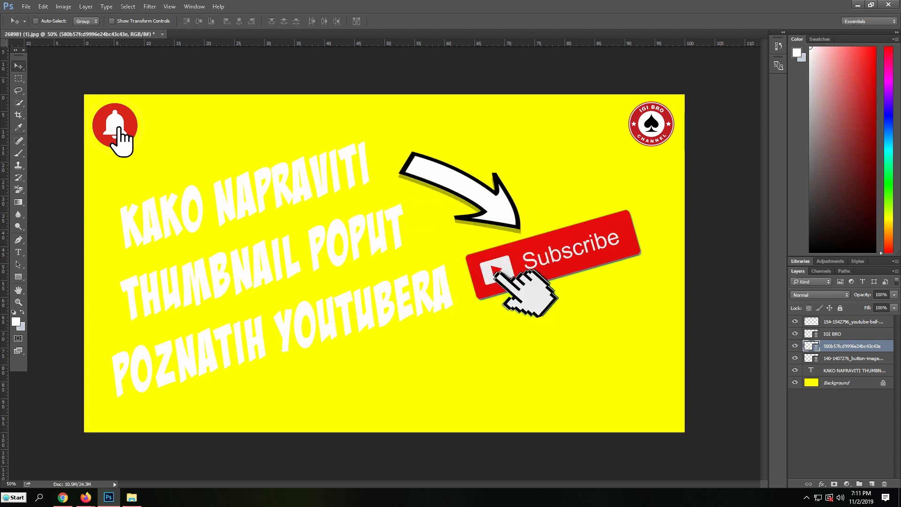
Step: Add a black drop shadow to the title text and shift it toward the lower right, at an angle of about 120°
click(838, 370)
right_click(838, 370)
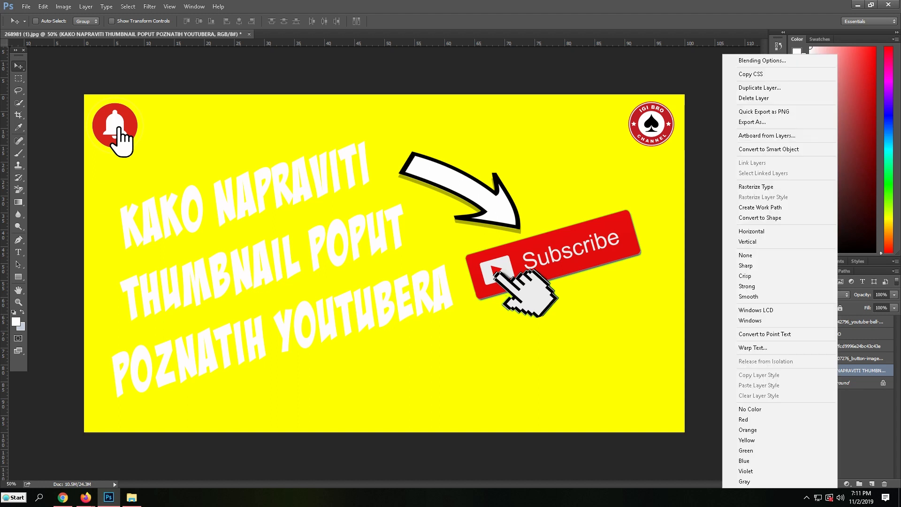
click(762, 61)
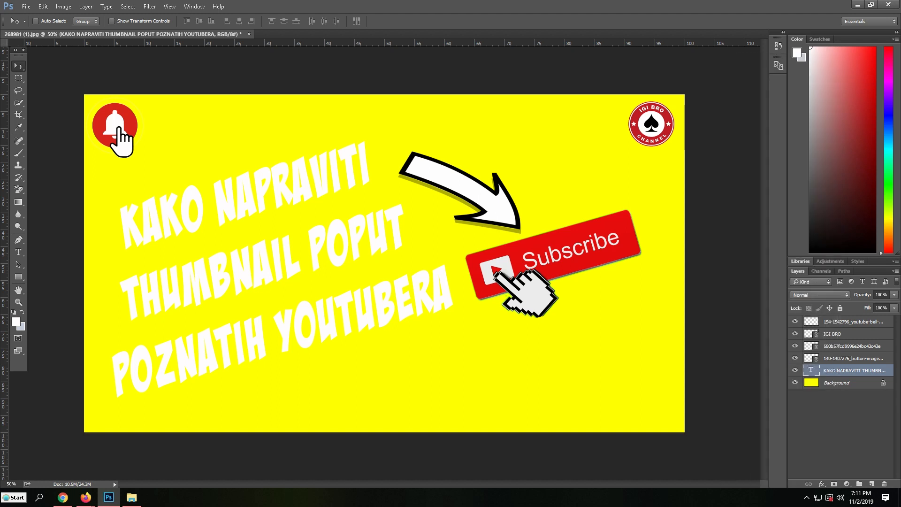
right_click(853, 371)
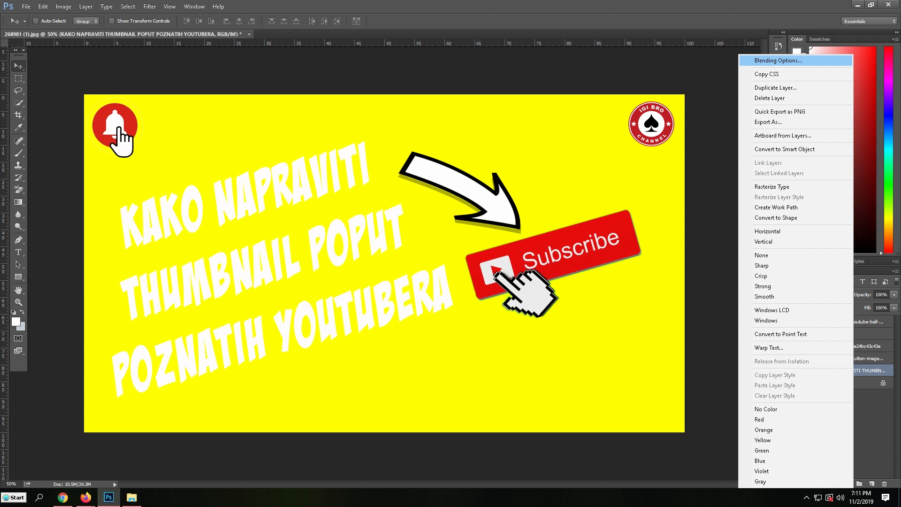
click(778, 60)
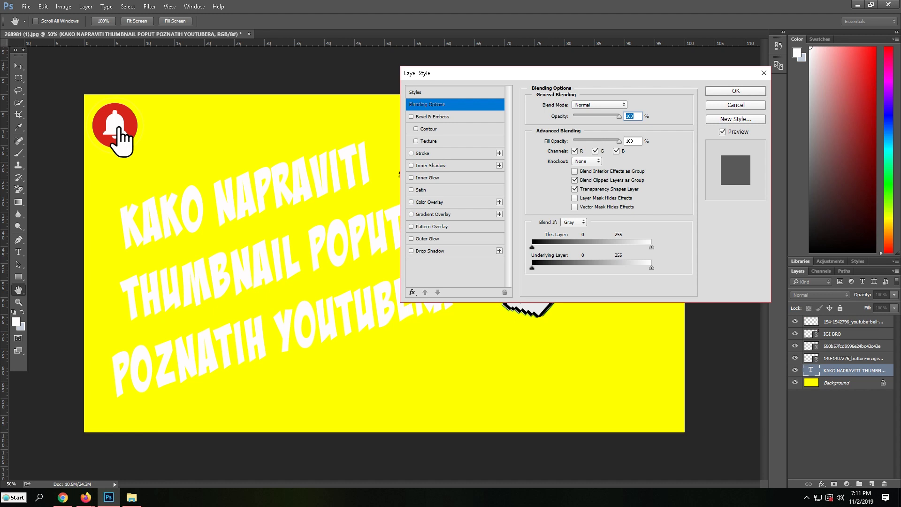
click(430, 251)
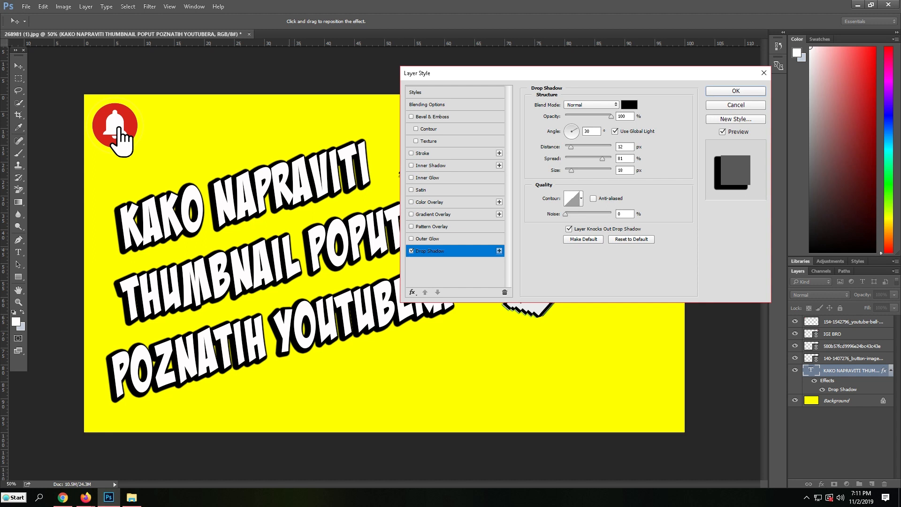
drag(305, 251, 308, 252)
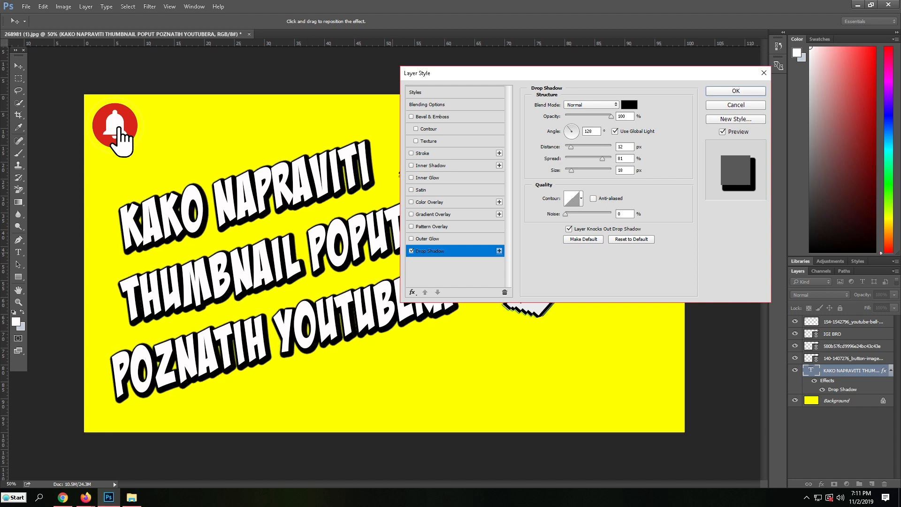
click(738, 91)
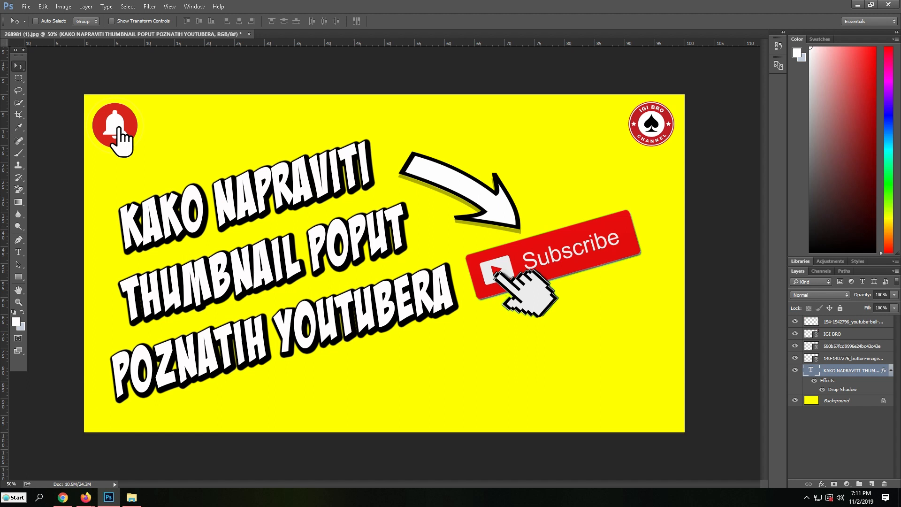
Step: Try red and white for the title text's drop shadow, and settle on near-black 010000
right_click(840, 370)
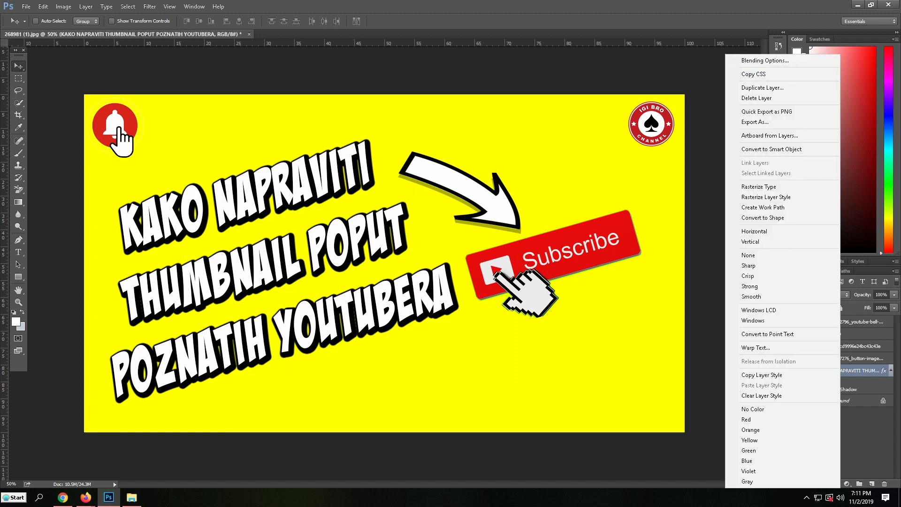
click(765, 60)
click(430, 251)
click(630, 104)
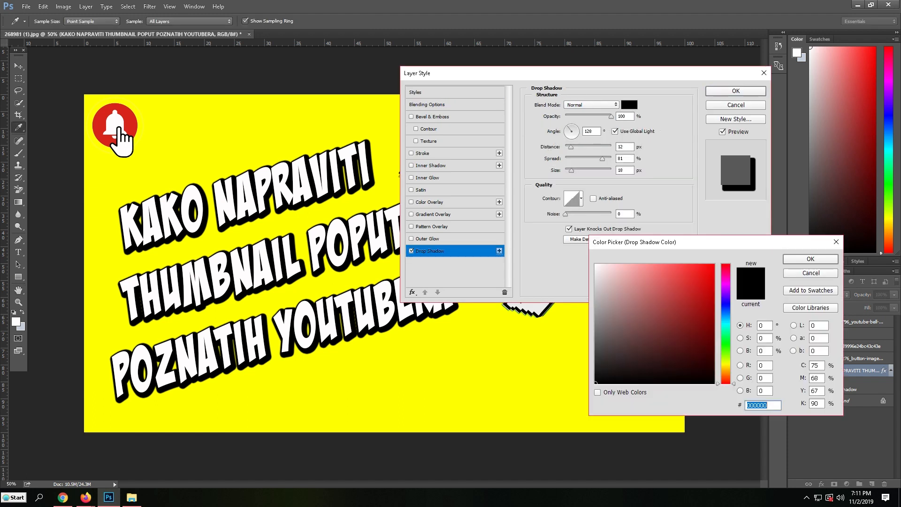
click(713, 266)
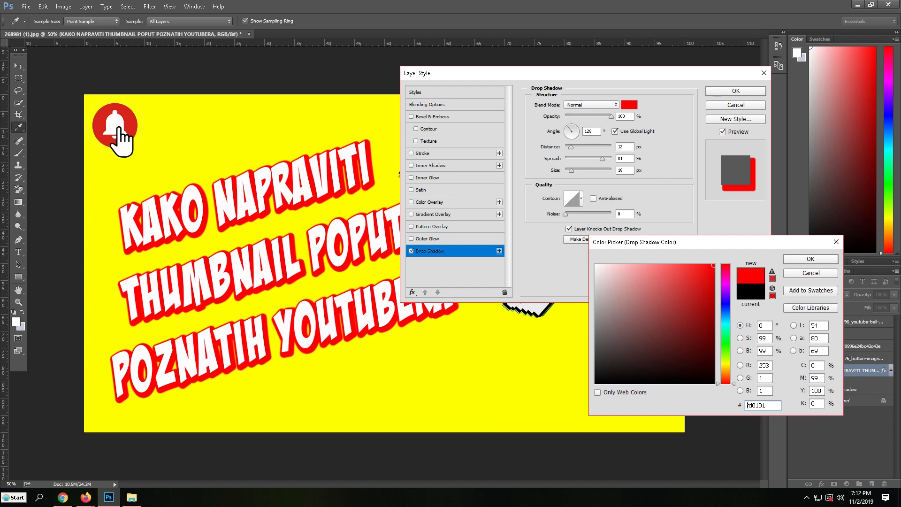
drag(714, 265, 595, 265)
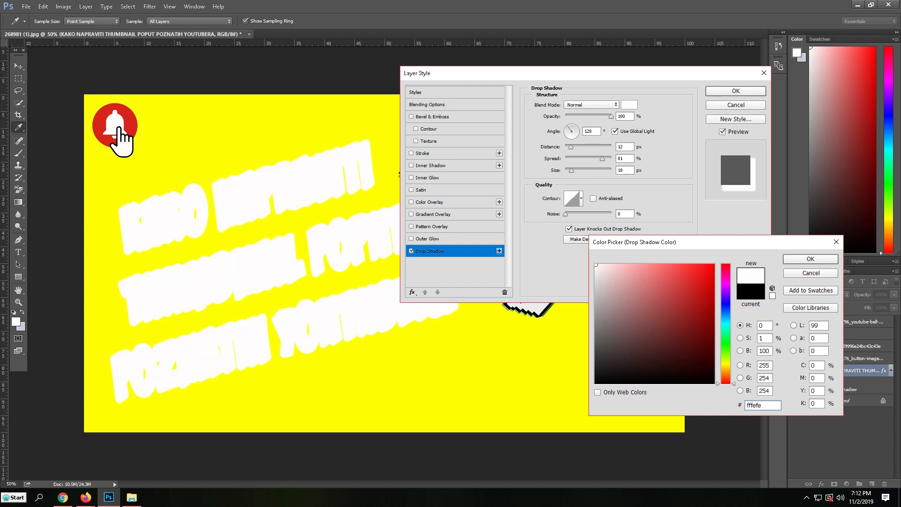
click(679, 383)
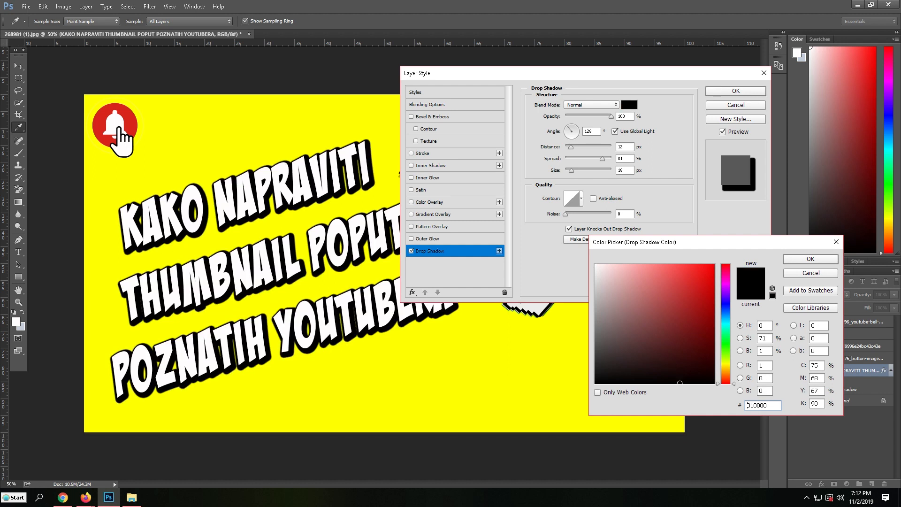
key(Return)
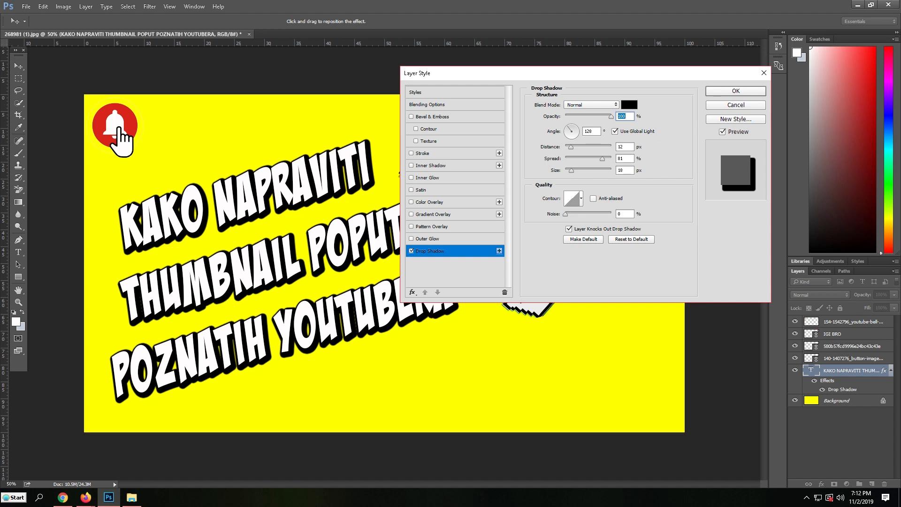
key(Return)
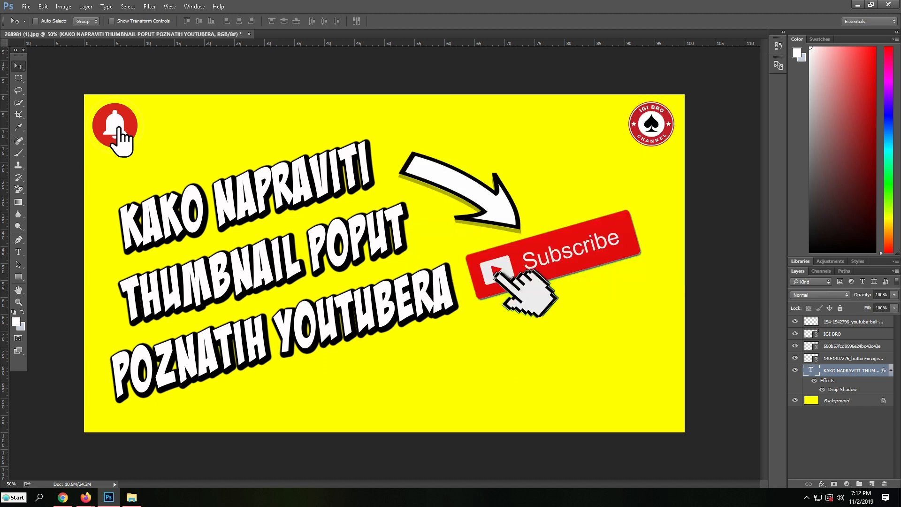
Step: Add a black drop shadow to the Subscribe button layer and reduce the shadow size almost to the minimum
right_click(840, 359)
key(Escape)
key(space)
drag(534, 75, 757, 43)
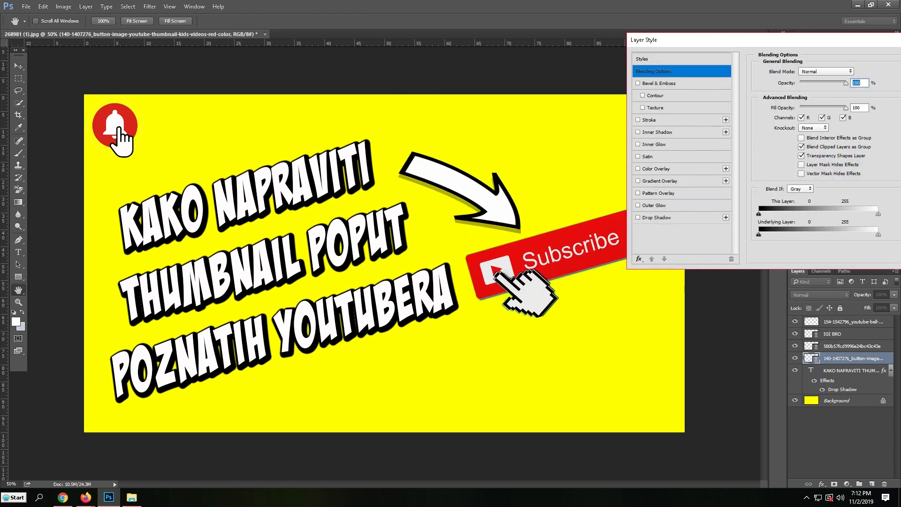
click(656, 218)
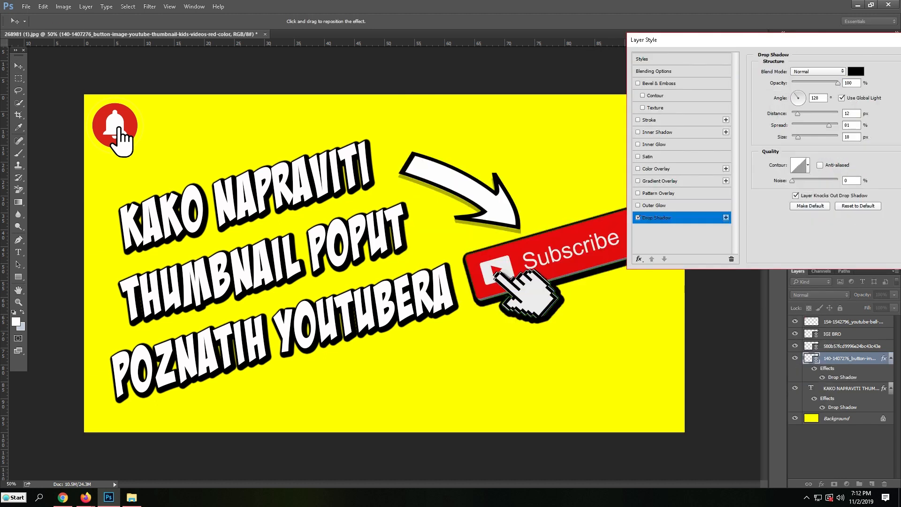
drag(797, 138, 793, 137)
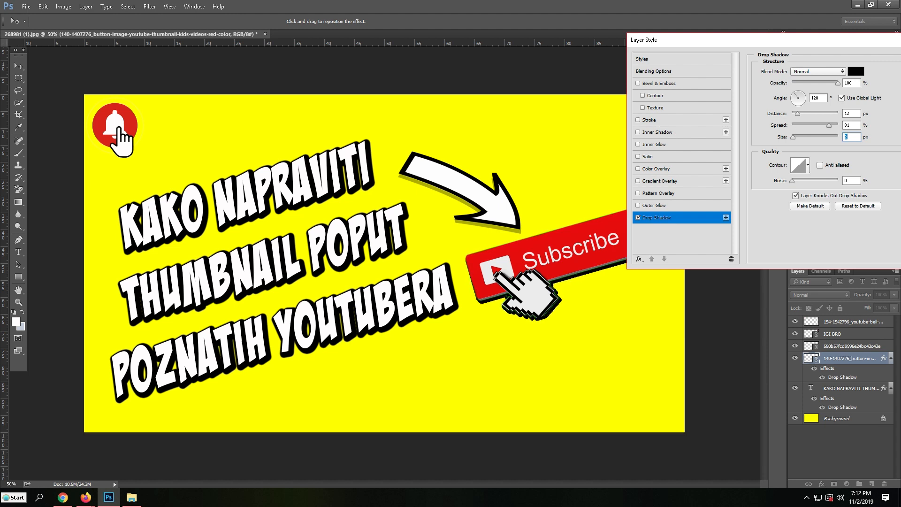
drag(779, 40, 508, 73)
key(Return)
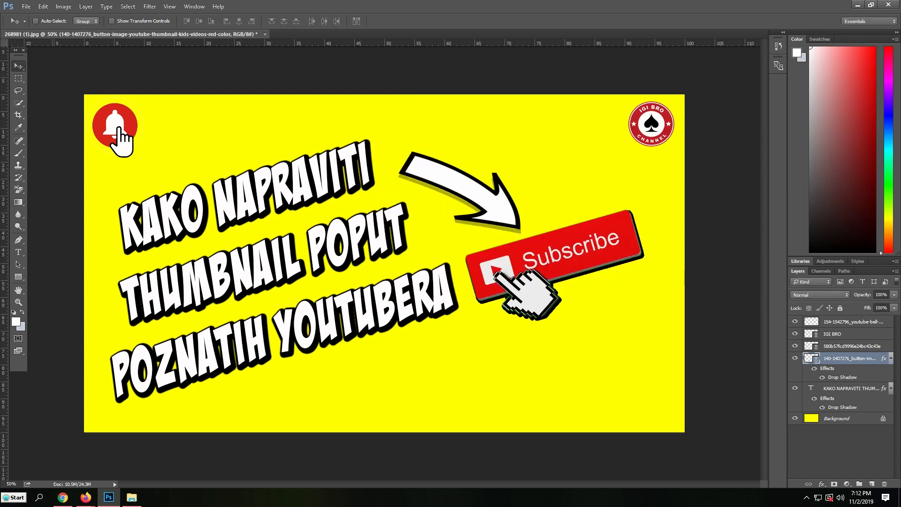
click(18, 252)
drag(415, 297, 434, 293)
click(19, 66)
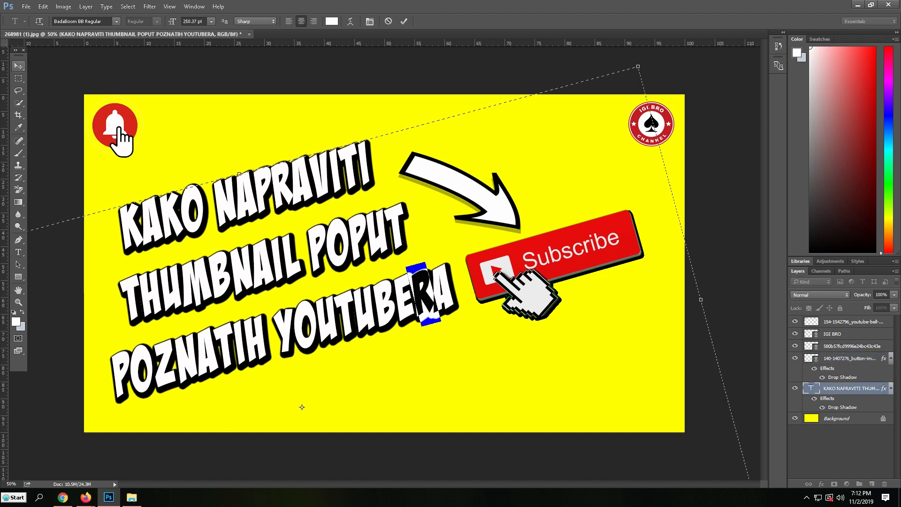
Step: Add a horizontal text box in the lower-right area of the canvas, below the Subscribe button, reading "IGI BRO"
click(18, 252)
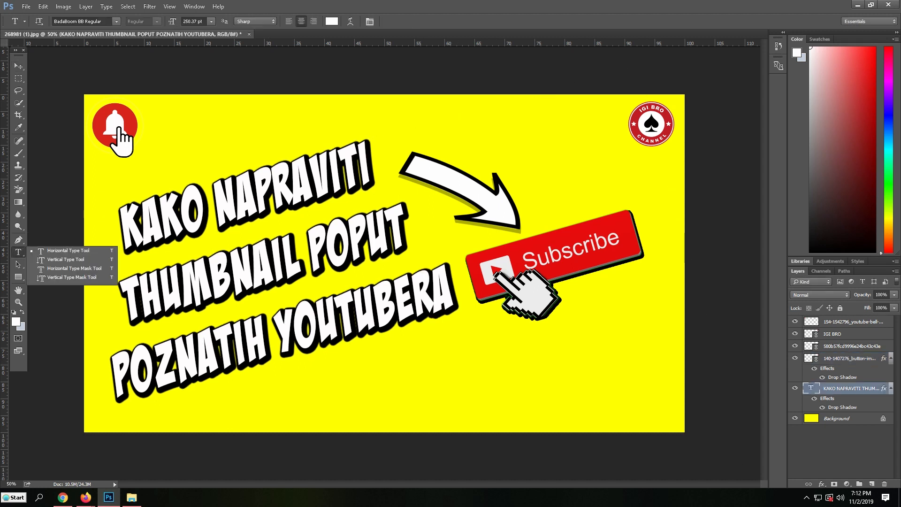
click(68, 250)
drag(455, 365, 739, 448)
text(IG)
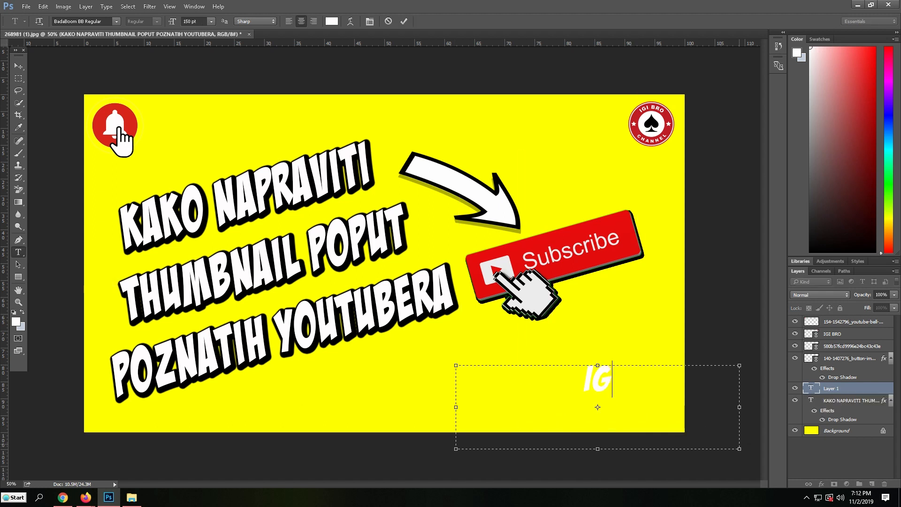
text(I BRO)
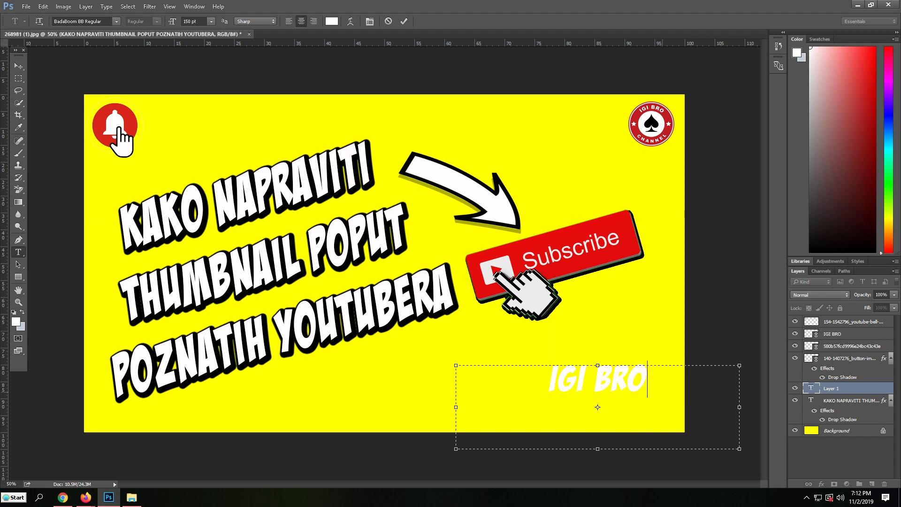
Step: Change the font of the whole "IGI BRO" text to Flash Back - Demo Thin
key(ctrl+a)
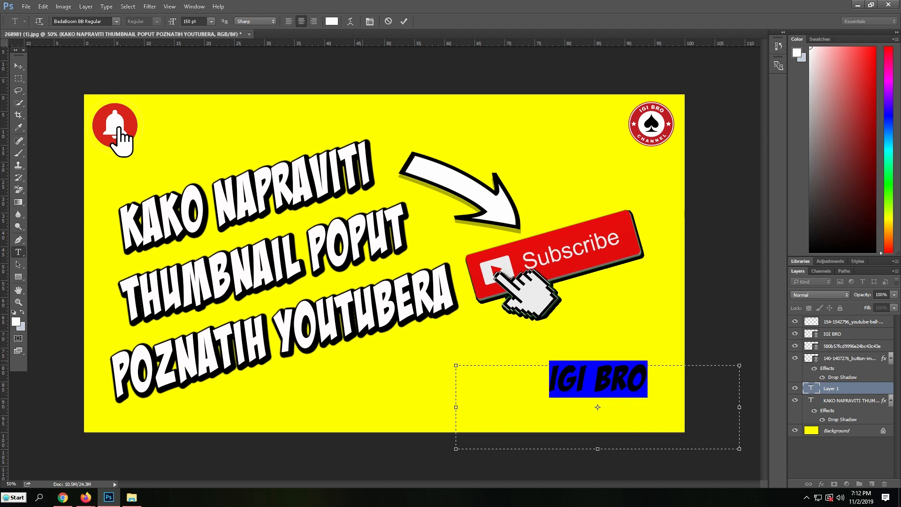
click(116, 21)
scroll(118, 84, down, 7)
scroll(143, 185, down, 15)
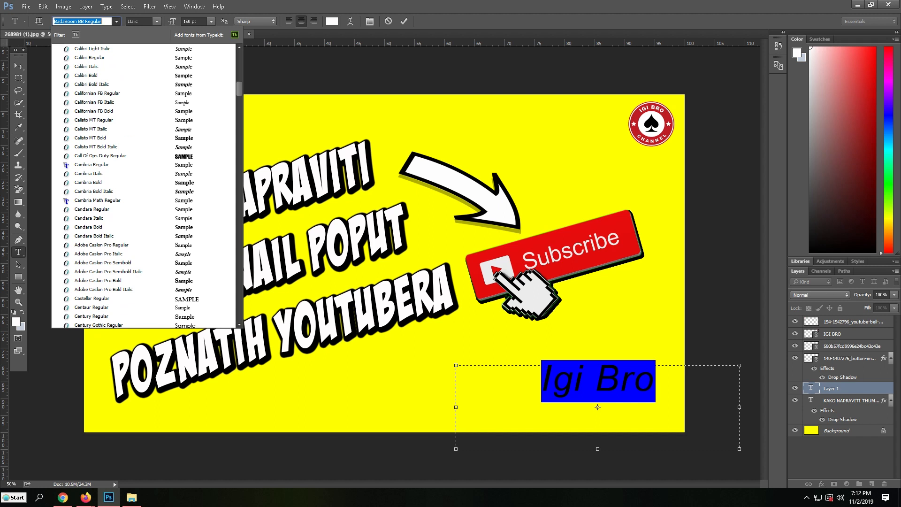
scroll(143, 185, down, 20)
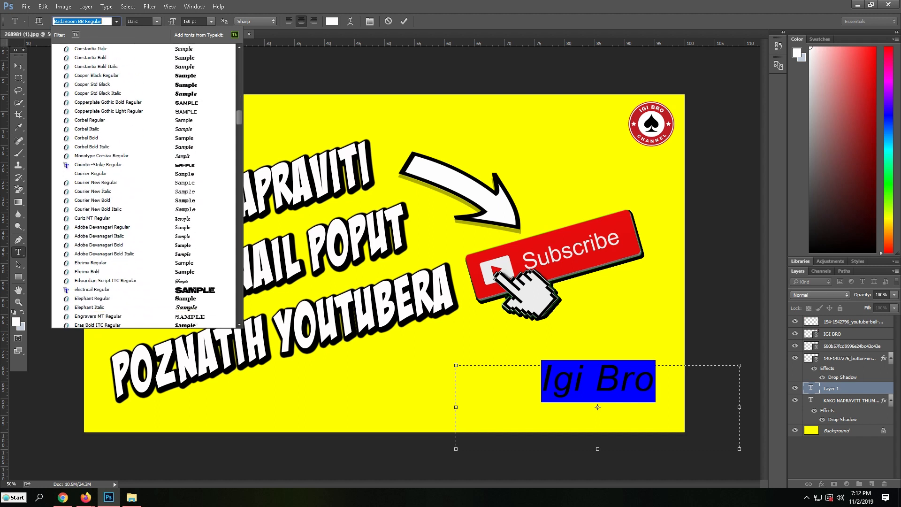
scroll(143, 211, down, 1)
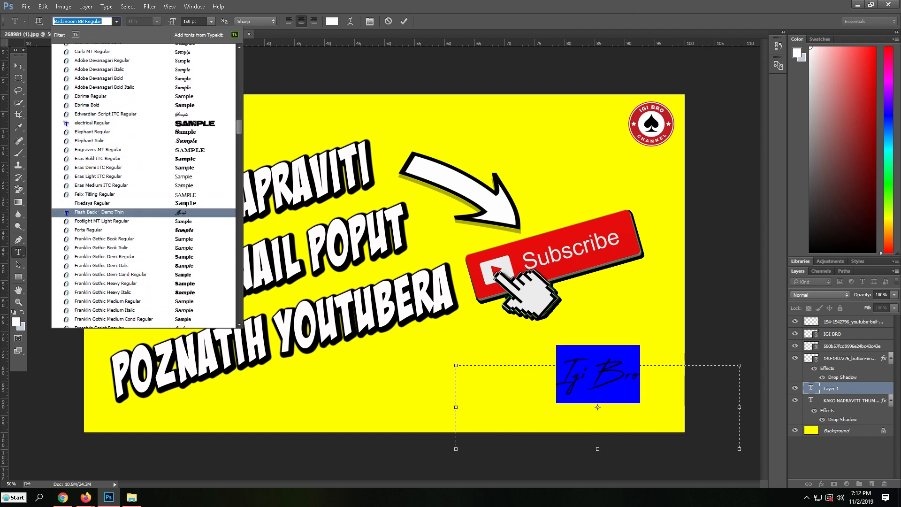
key(Return)
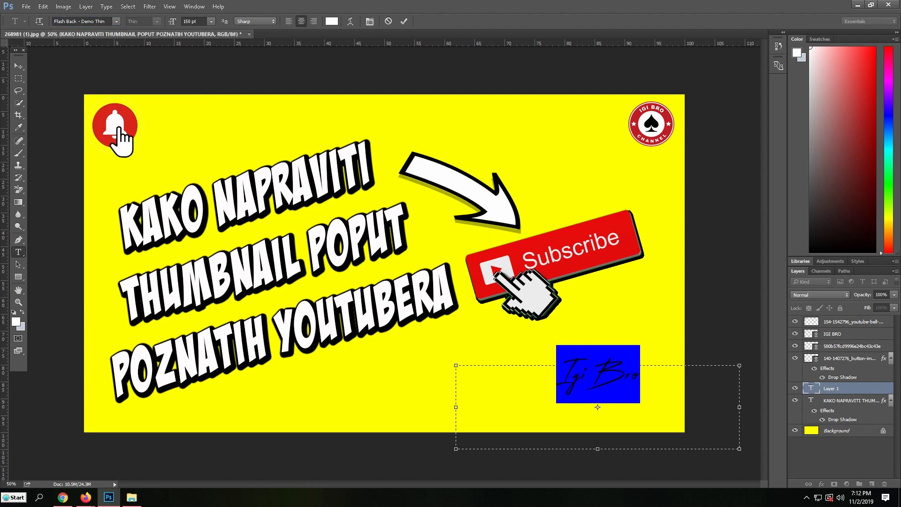
Step: Recolor the selected channel name text to near-black 020202
click(16, 321)
click(611, 382)
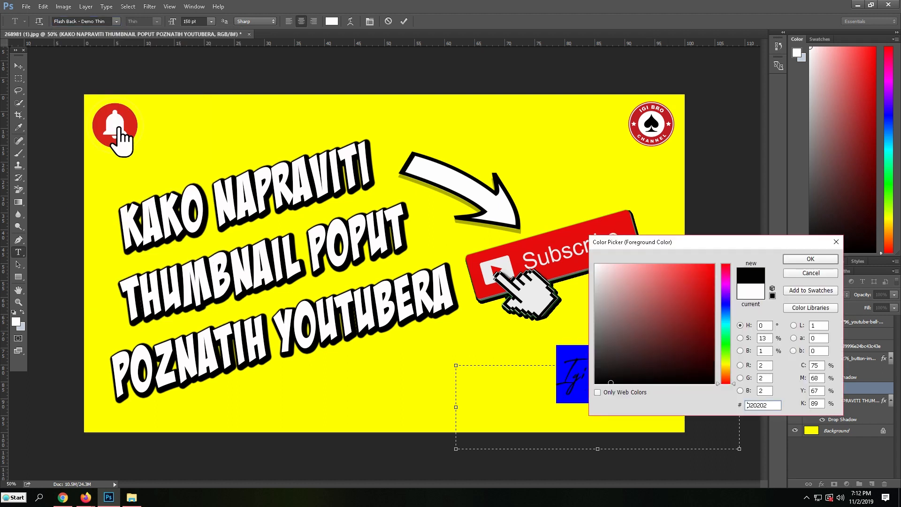
click(811, 259)
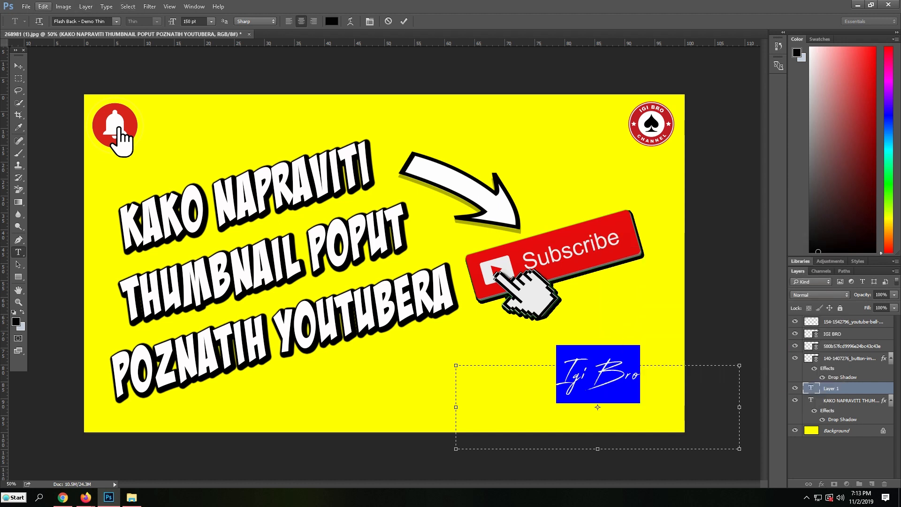
Step: Rotate the channel name about 16° counterclockwise, scale its box to about 134% width and 103% height, and nudge it slightly up and right
click(44, 7)
click(62, 190)
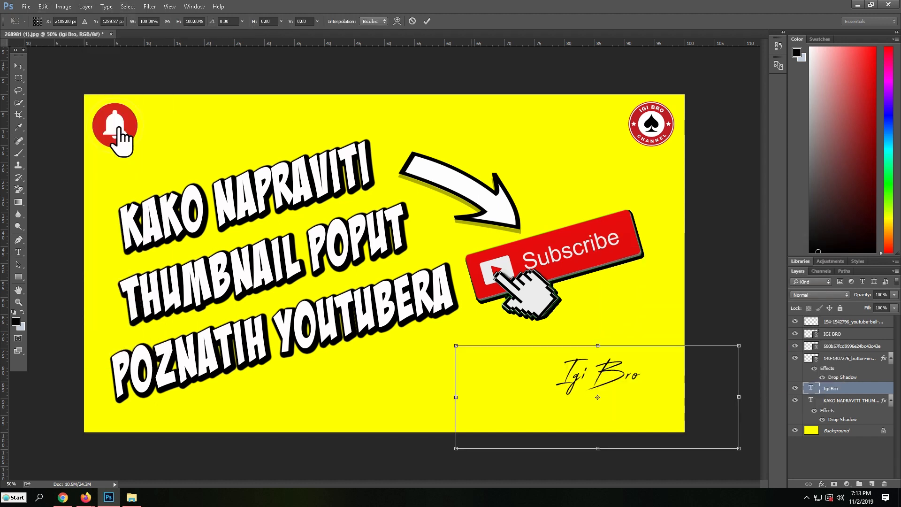
drag(457, 339, 378, 340)
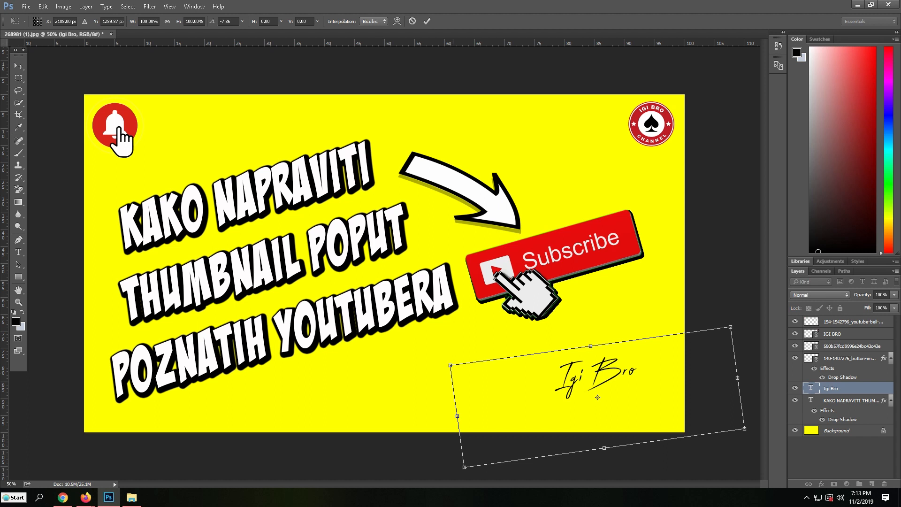
drag(449, 365, 379, 377)
drag(752, 311, 740, 281)
mouse_move(603, 362)
mouse_down()
mouse_move(630, 354)
mouse_move(609, 360)
mouse_move(616, 354)
mouse_up()
drag(730, 295, 745, 290)
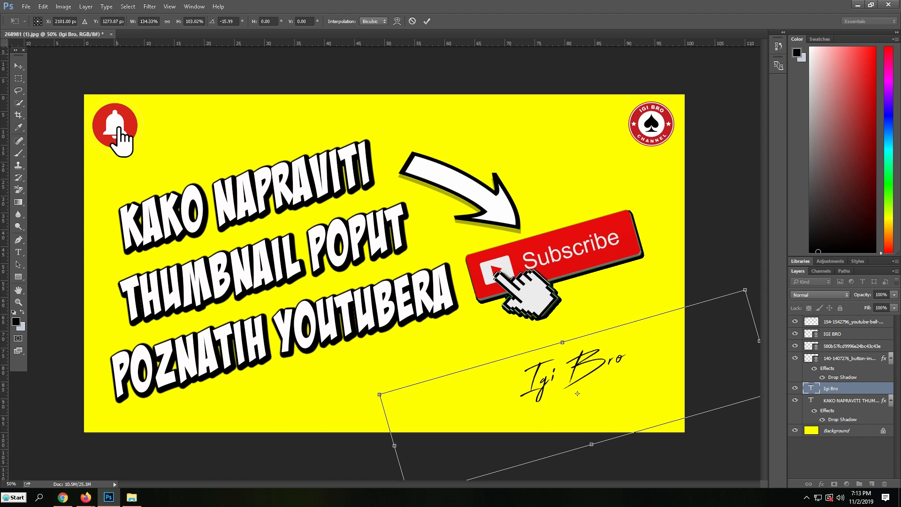
click(18, 66)
click(389, 186)
mouse_move(579, 361)
mouse_down()
mouse_move(592, 366)
mouse_move(587, 358)
mouse_up()
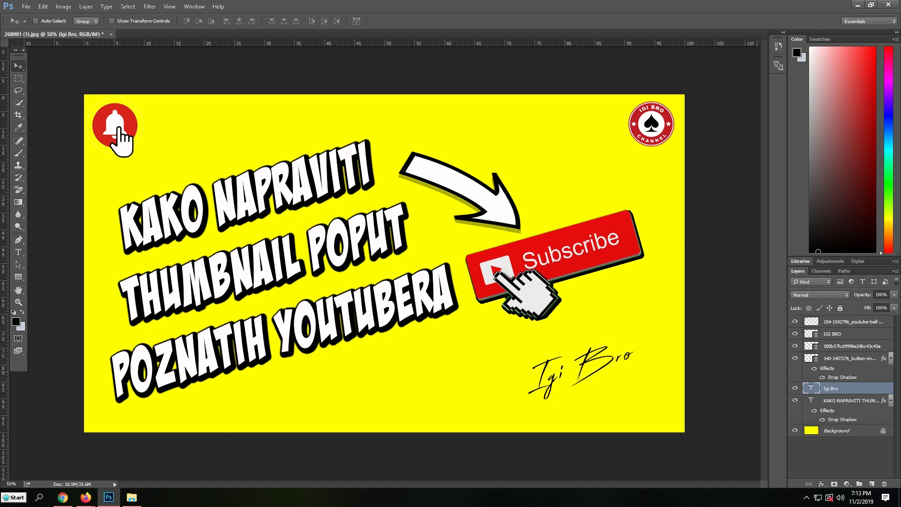